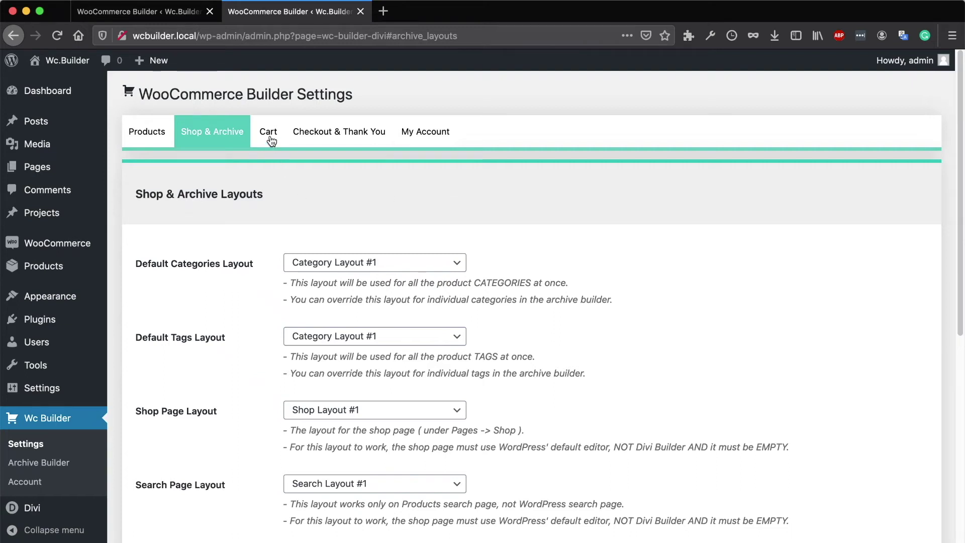
Show the Cart layout settings, then open the store's Shop page in a new tab via Visit Store.
click(269, 135)
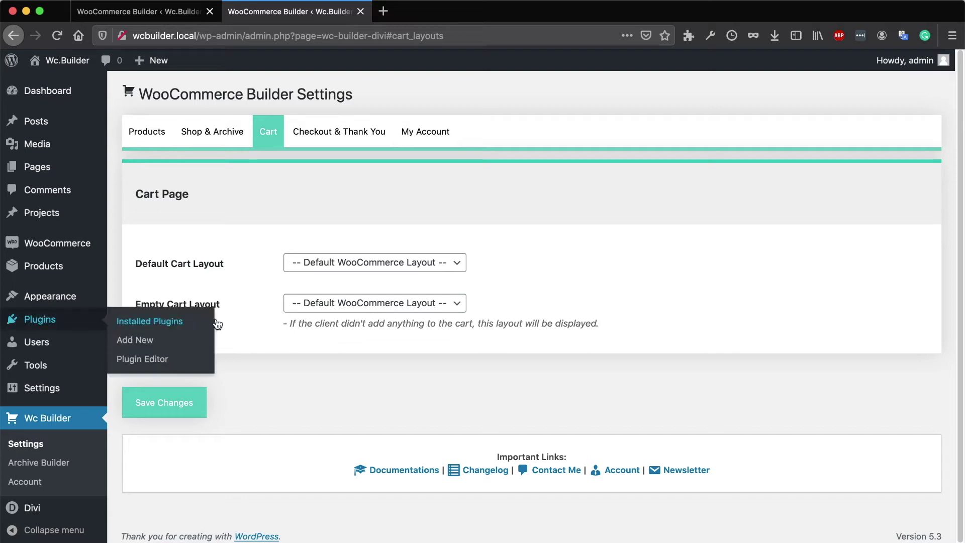
mouse_move(66, 61)
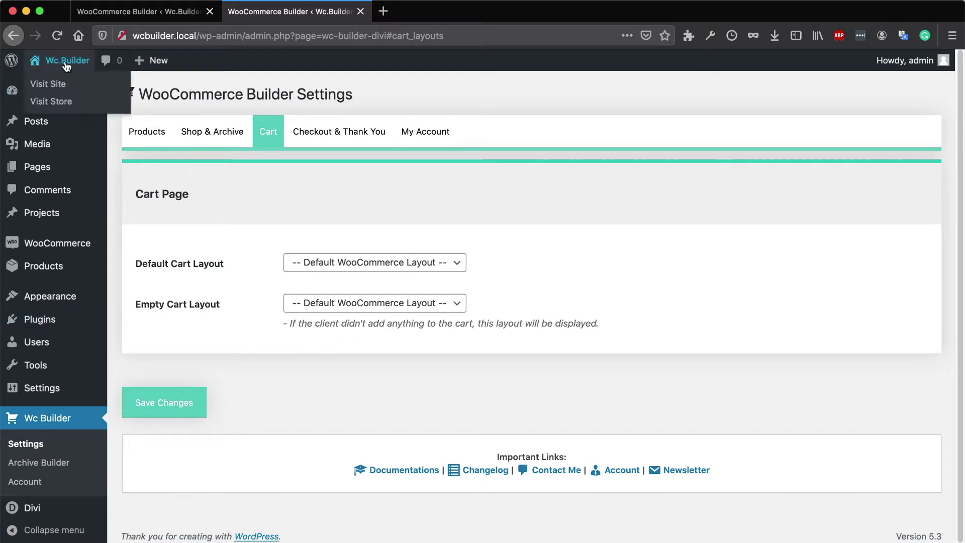
super+click(64, 103)
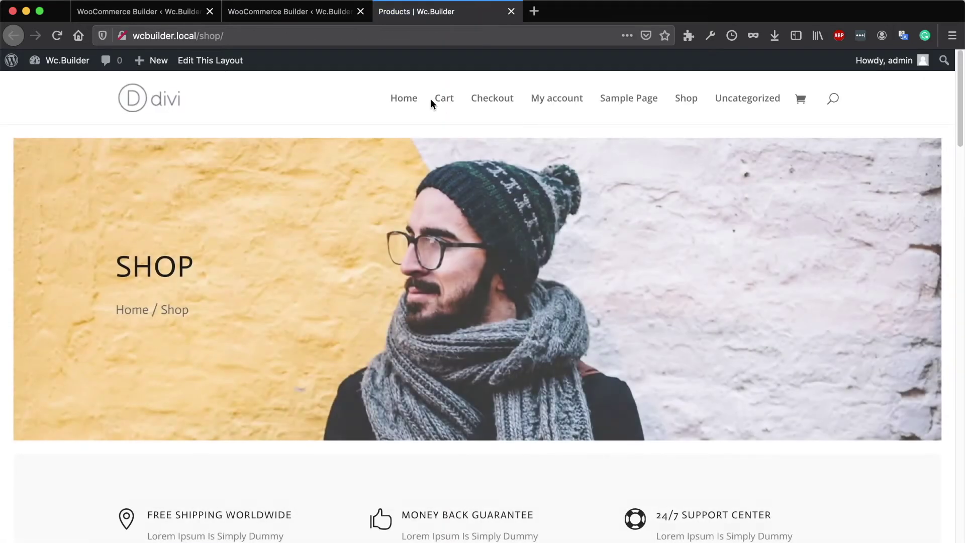
Open the Cart page in a new tab and review its default design with one Beanie, $23.00 total.
right_click(445, 95)
click(479, 102)
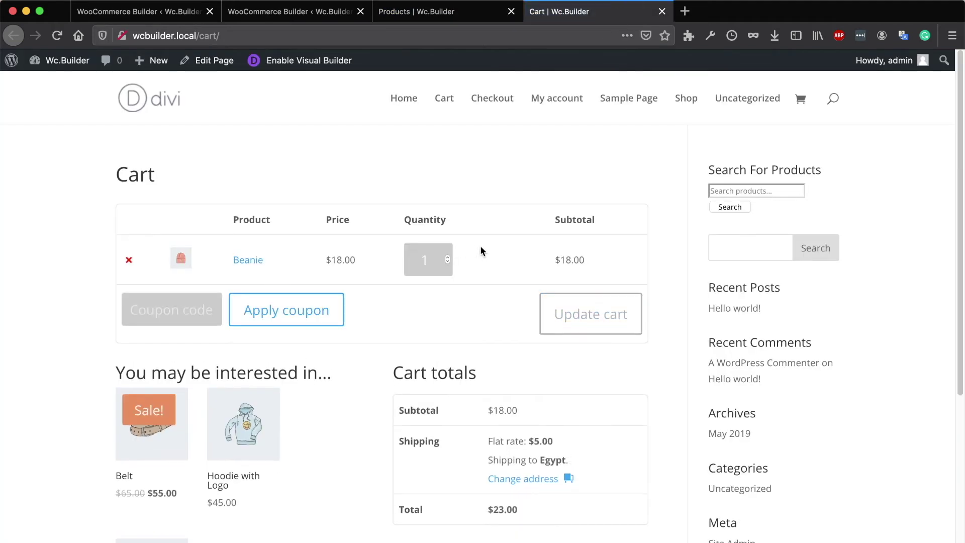
scroll(484, 246, down, 4)
scroll(487, 246, up, 4)
scroll(487, 246, up, 1)
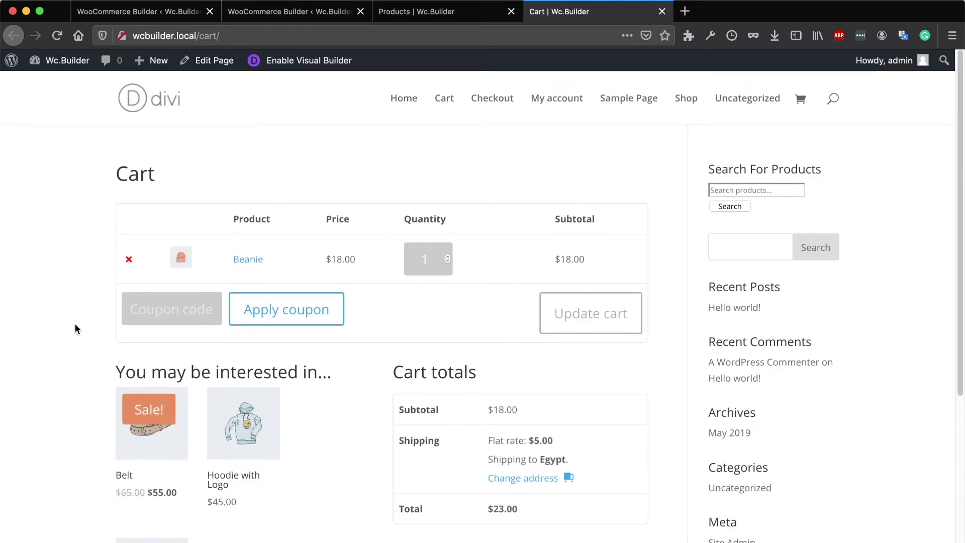
scroll(71, 327, down, 4)
scroll(69, 325, up, 4)
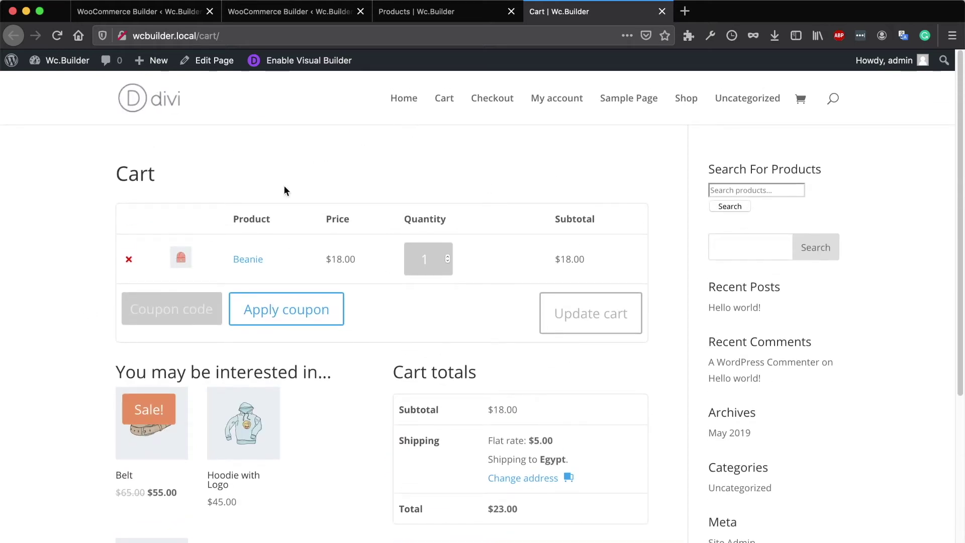
click(308, 13)
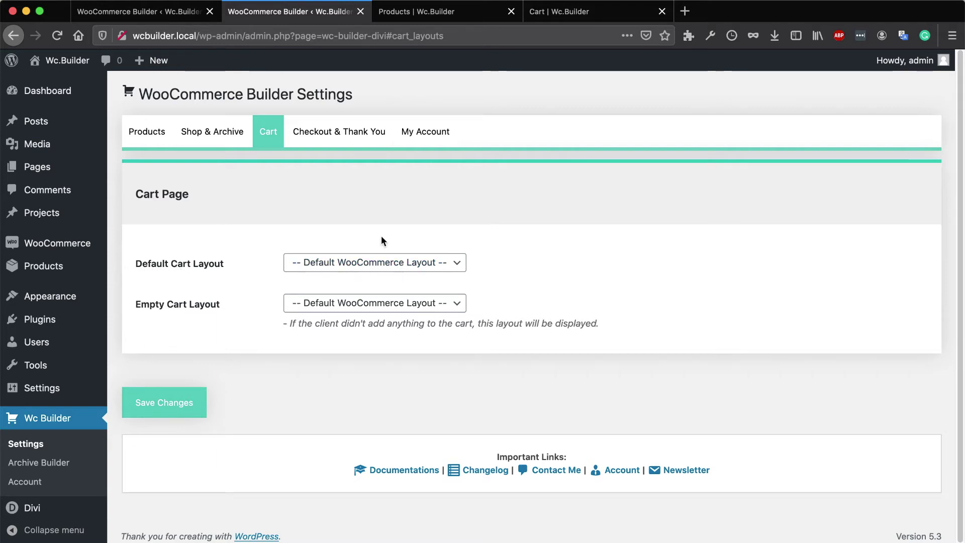
click(583, 15)
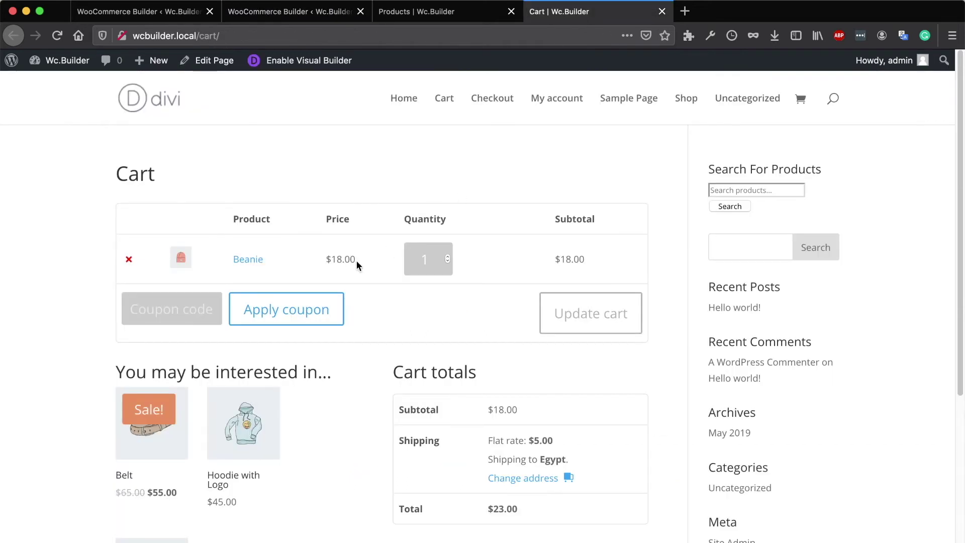
Remove the Beanie from the cart and reload to show the default empty-cart message.
click(129, 261)
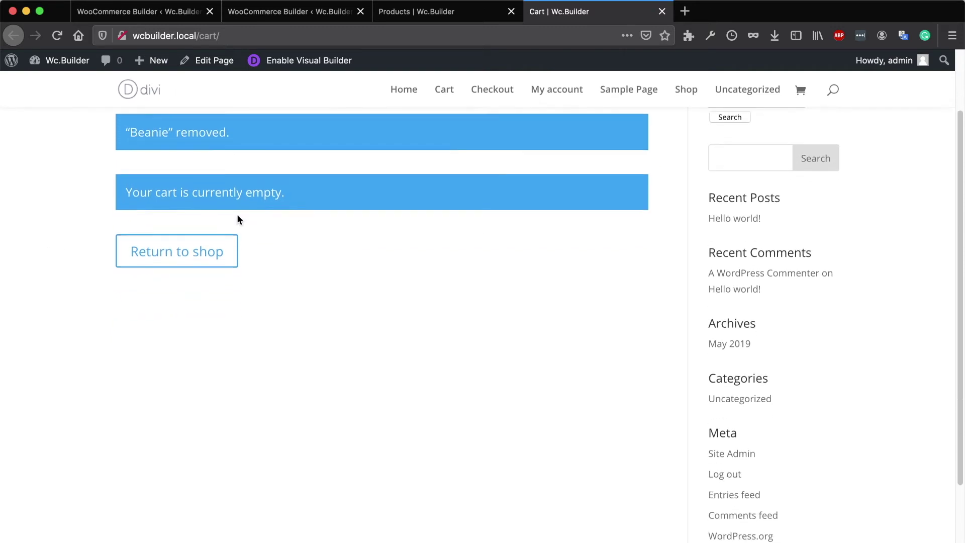
scroll(424, 283, up, 3)
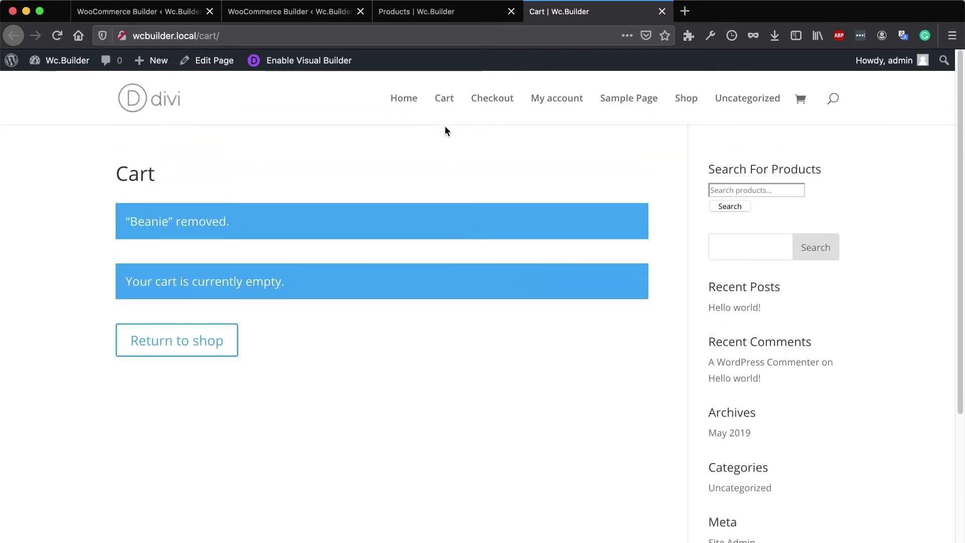
click(447, 103)
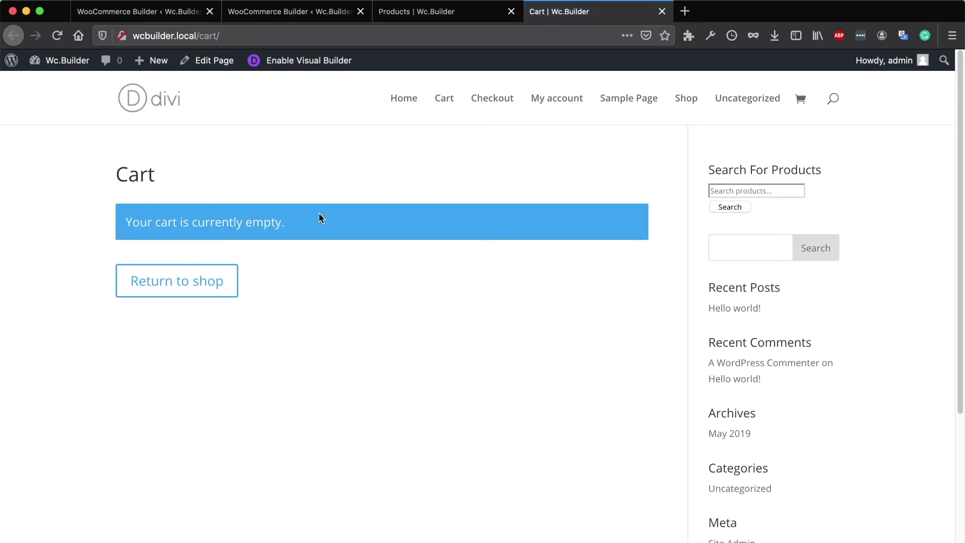
scroll(457, 216, down, 3)
scroll(456, 216, up, 3)
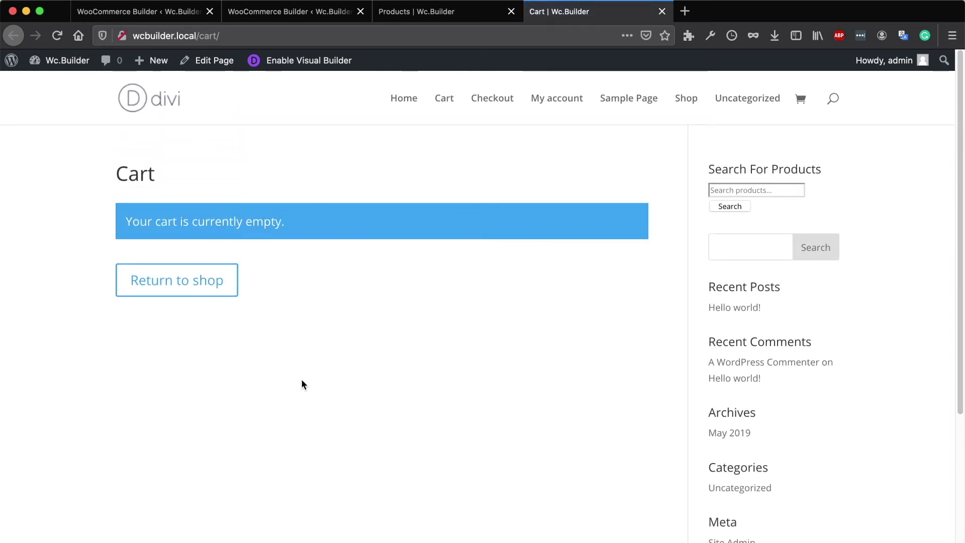
scroll(221, 322, down, 5)
scroll(221, 322, up, 5)
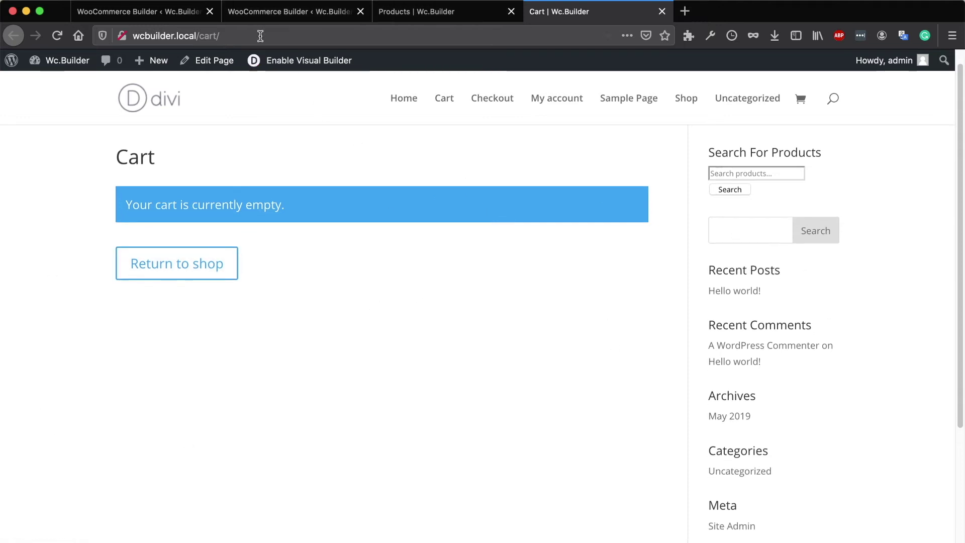
Compare the Cart layout settings with the empty cart page.
click(289, 11)
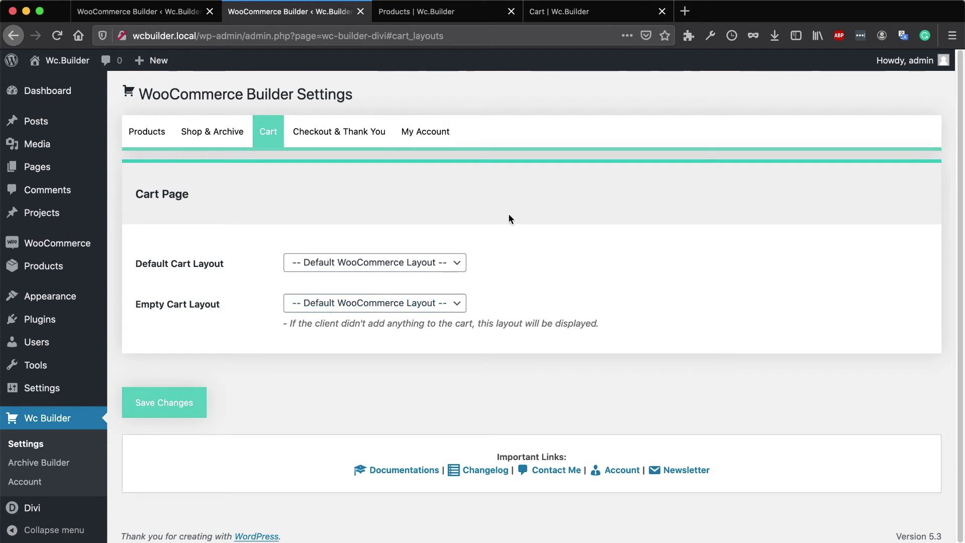
click(564, 15)
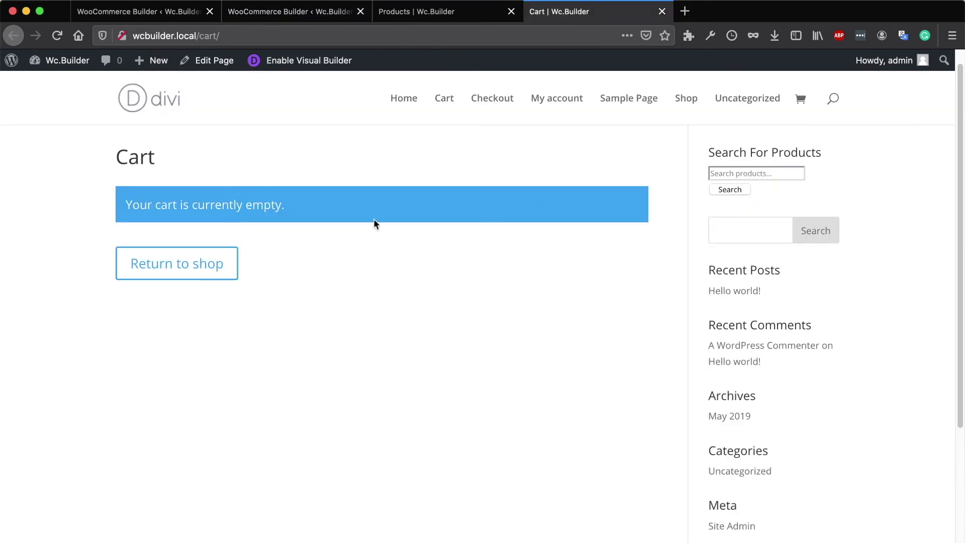
scroll(372, 218, down, 3)
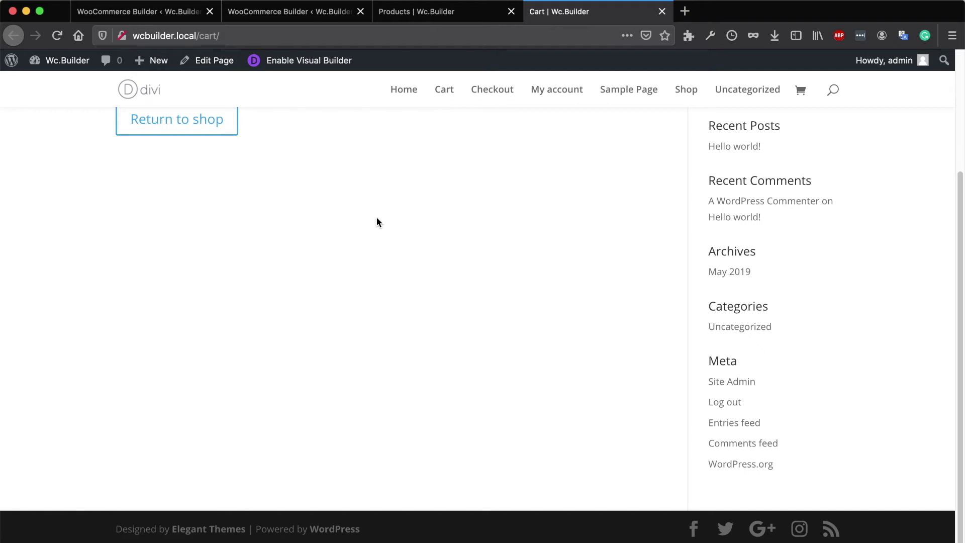
scroll(377, 215, up, 3)
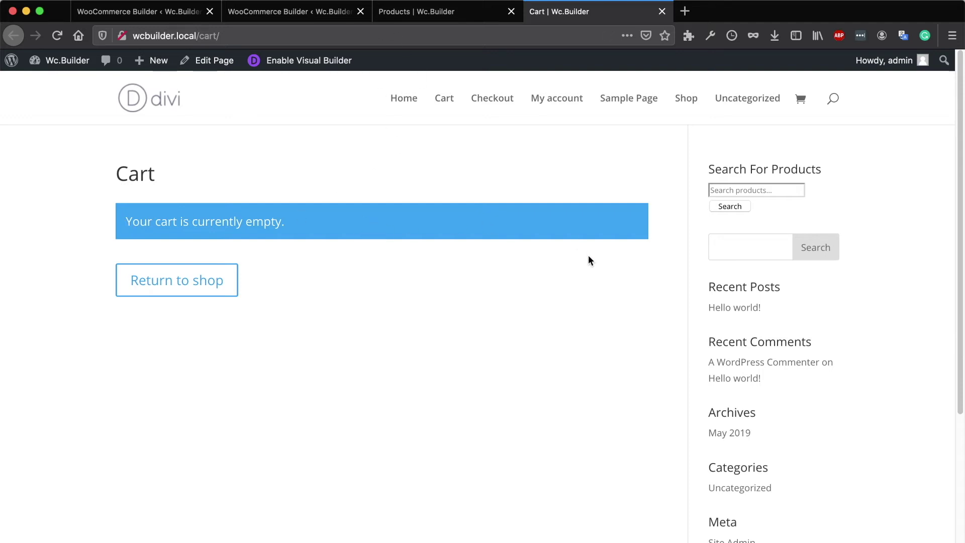
Set the default cart layout to Cart Layout #1 and save the settings.
click(324, 15)
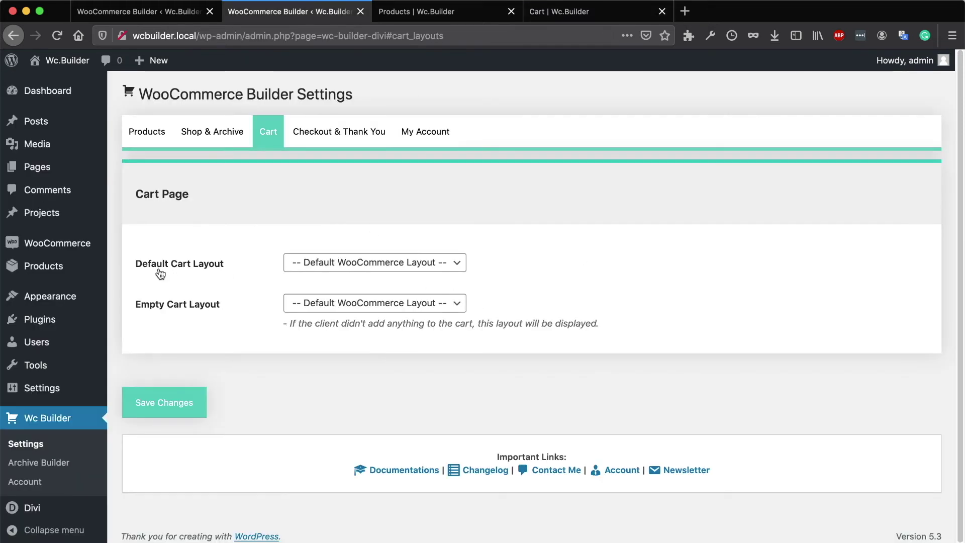
click(333, 262)
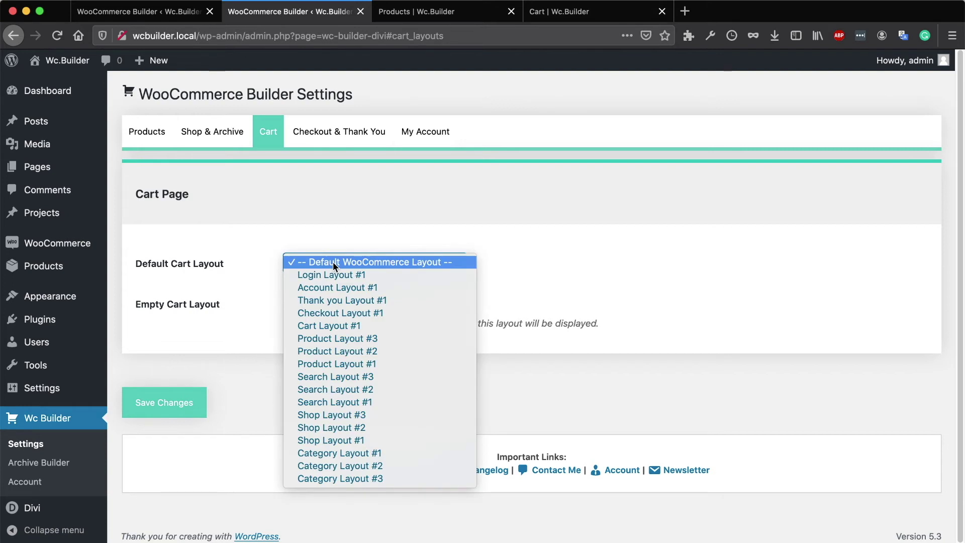
click(336, 326)
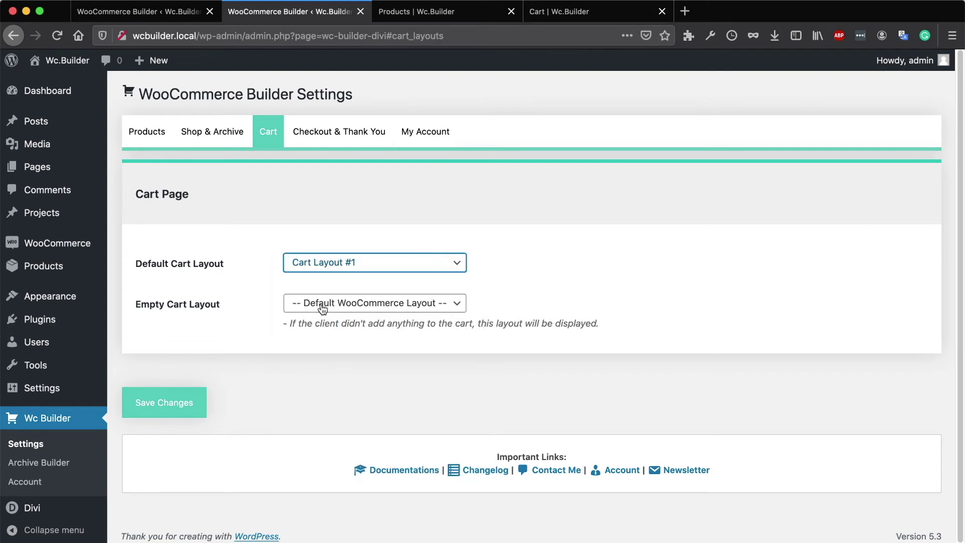
click(187, 411)
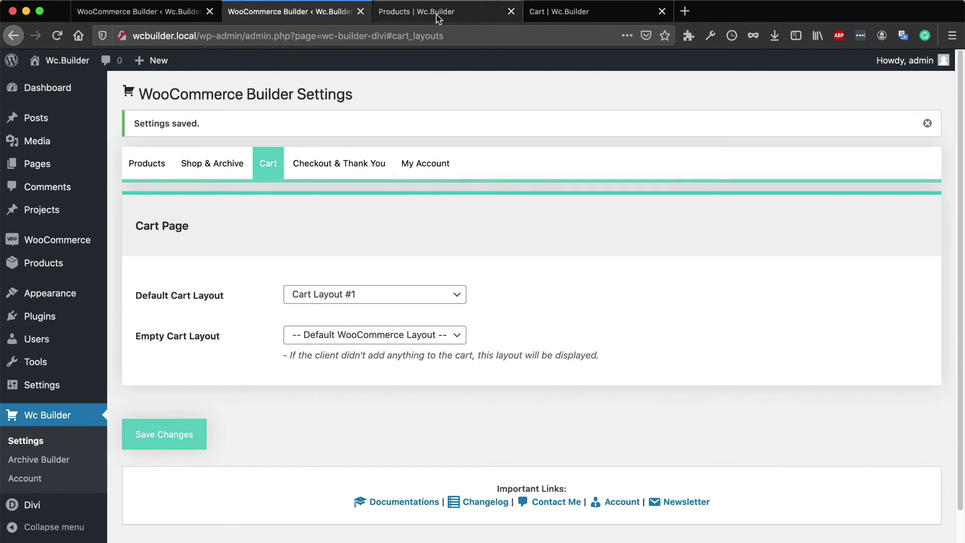
Add the Beanie to the cart from the Shop page.
click(437, 11)
scroll(460, 201, down, 3)
scroll(459, 200, down, 10)
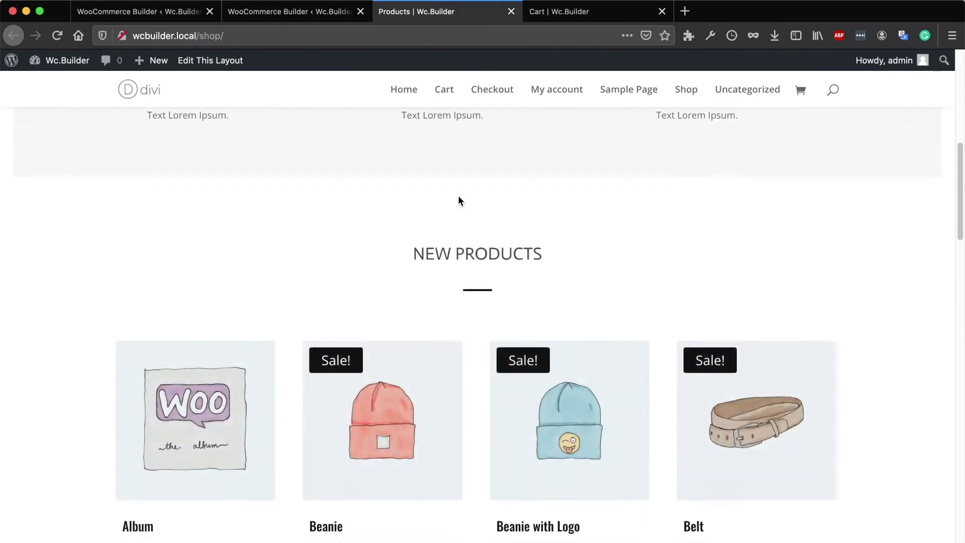
click(360, 300)
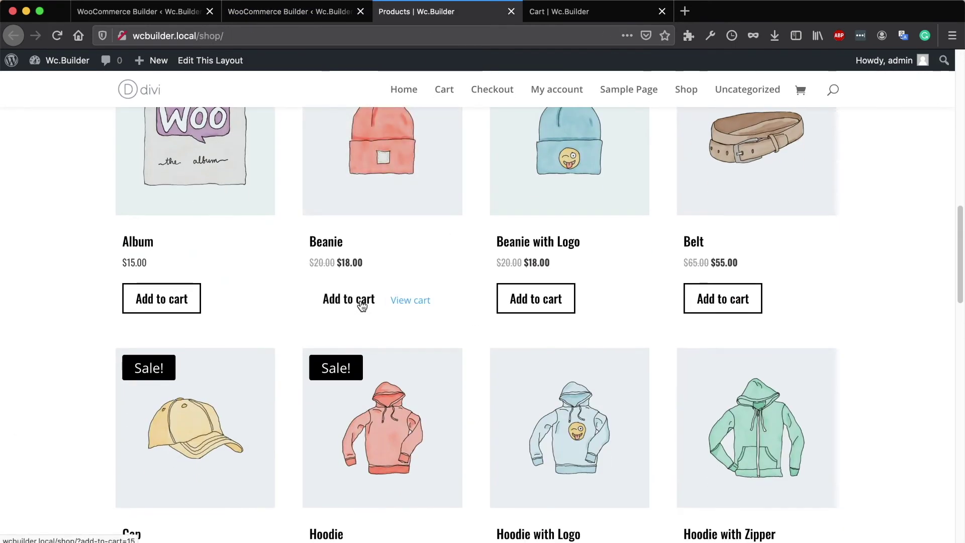
Reload the Cart page to display the new Cart Layout #1 design.
click(568, 14)
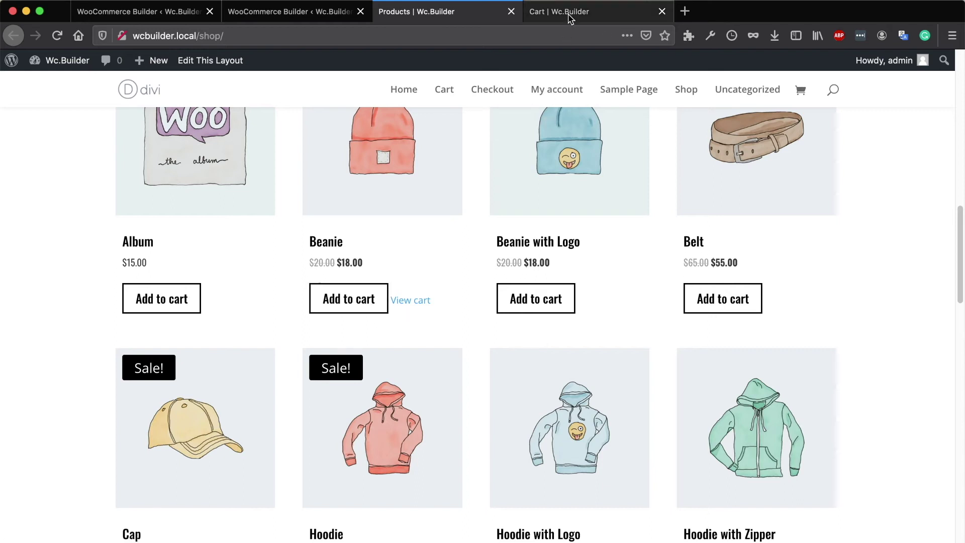
click(57, 38)
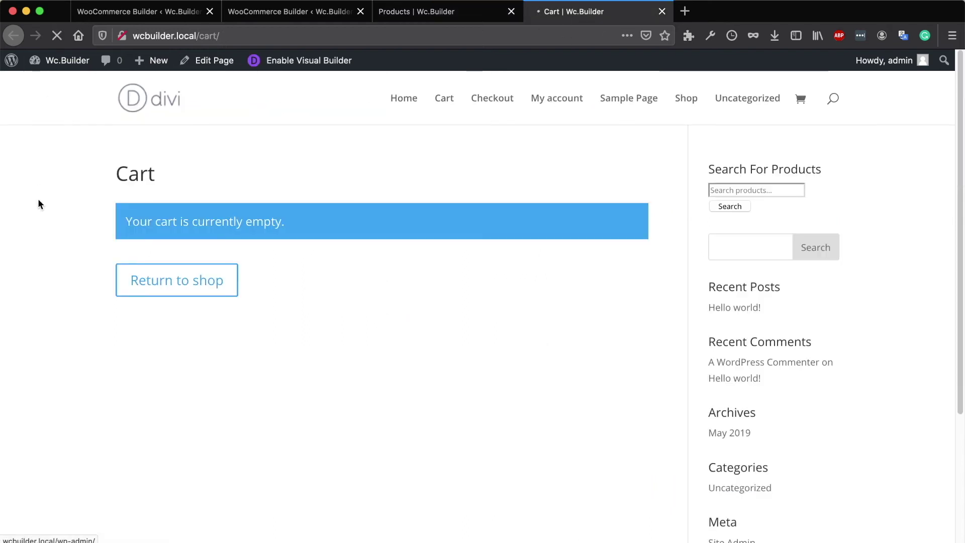
click(290, 18)
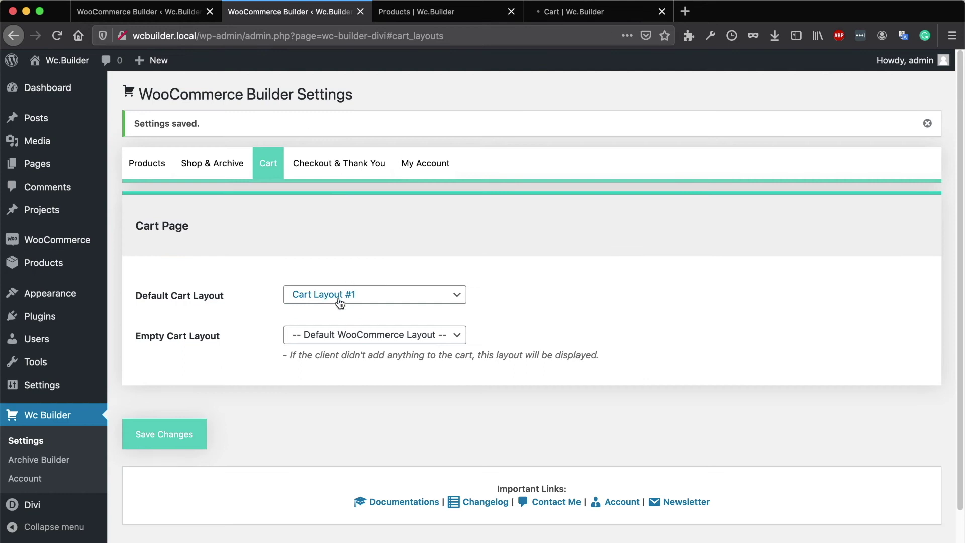
click(566, 12)
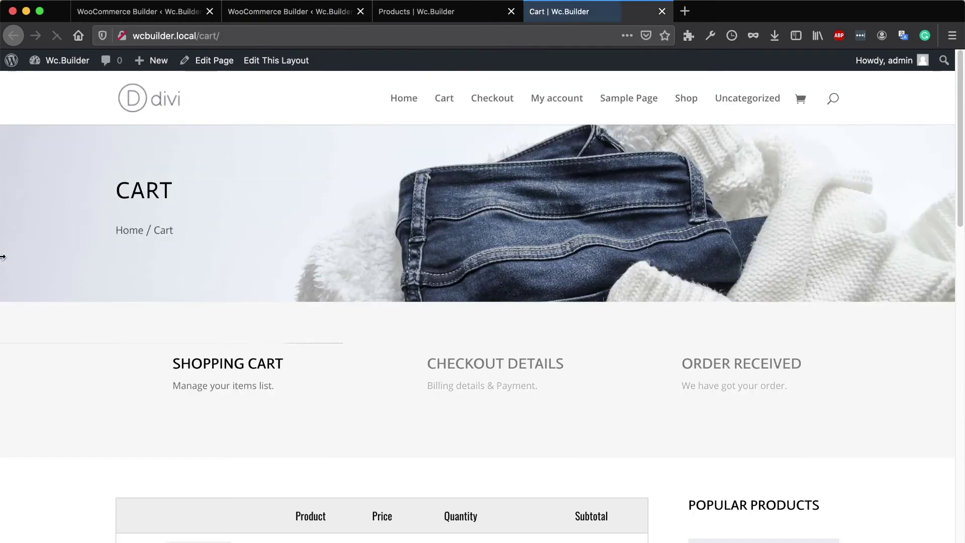
scroll(57, 292, down, 4)
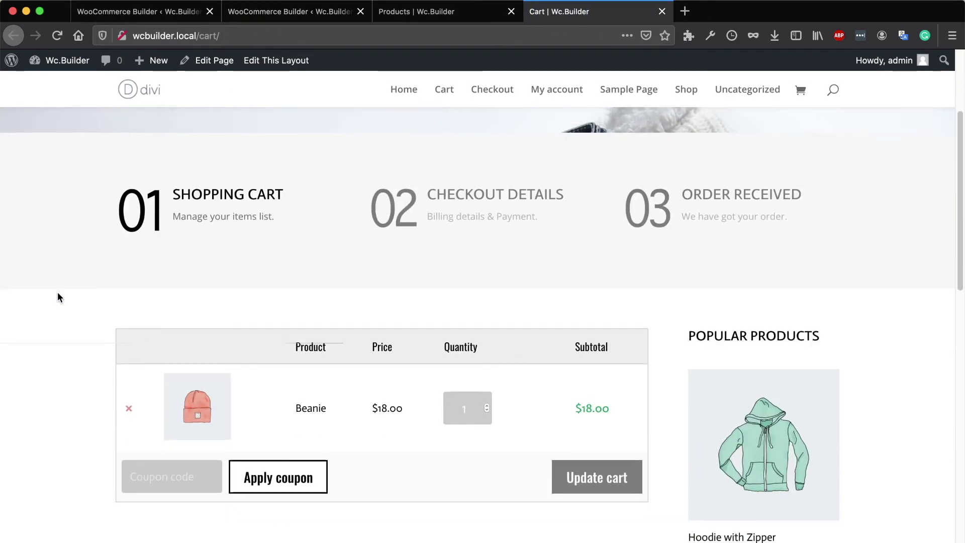
scroll(57, 293, down, 10)
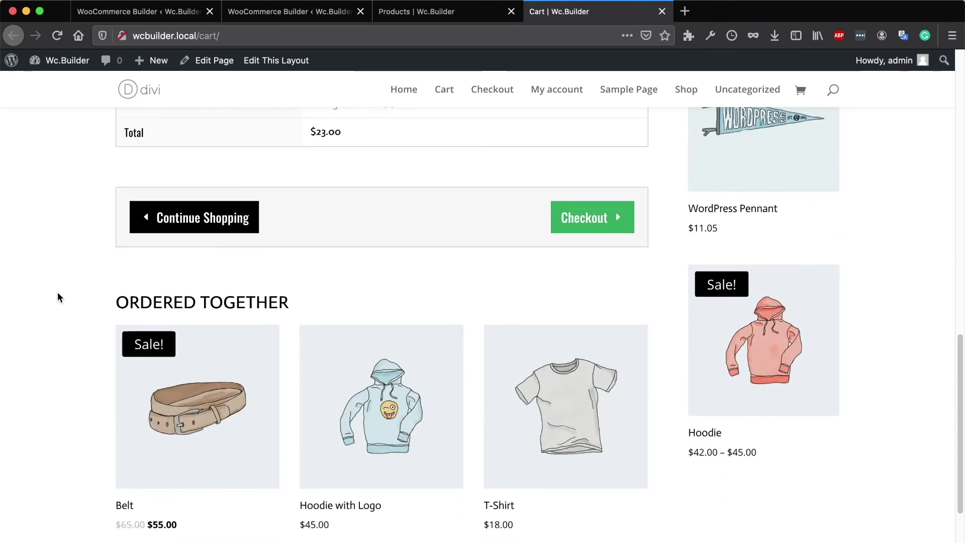
scroll(57, 294, down, 2)
scroll(58, 294, up, 5)
scroll(57, 291, up, 10)
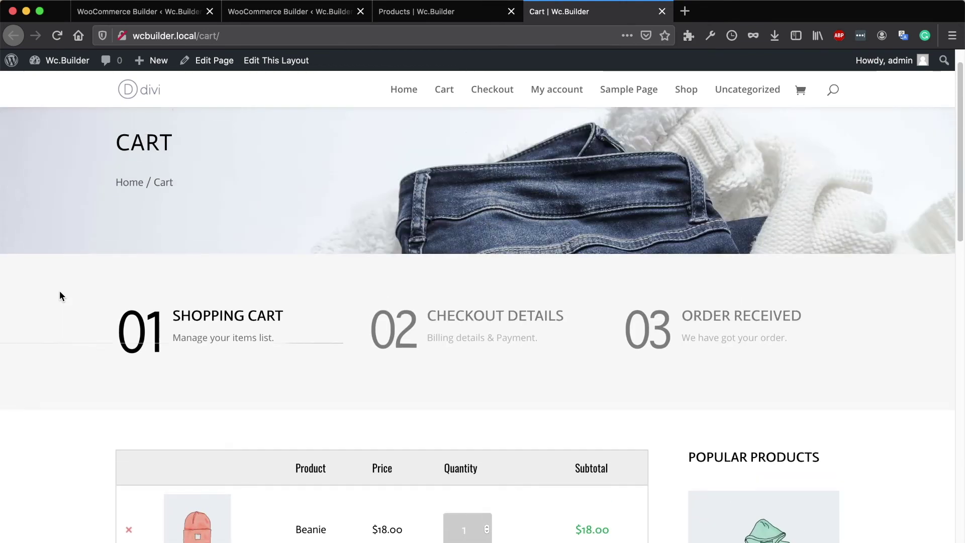
scroll(60, 295, down, 3)
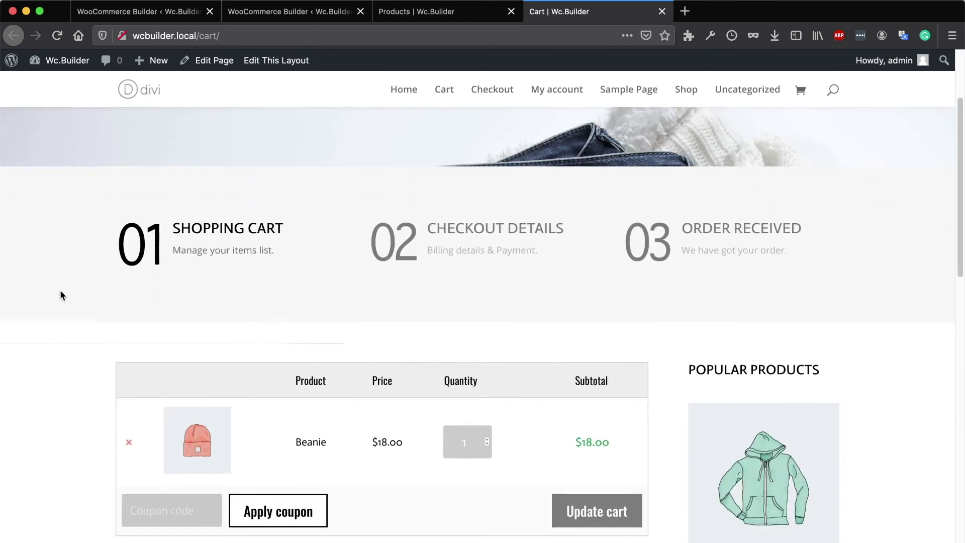
scroll(61, 294, down, 8)
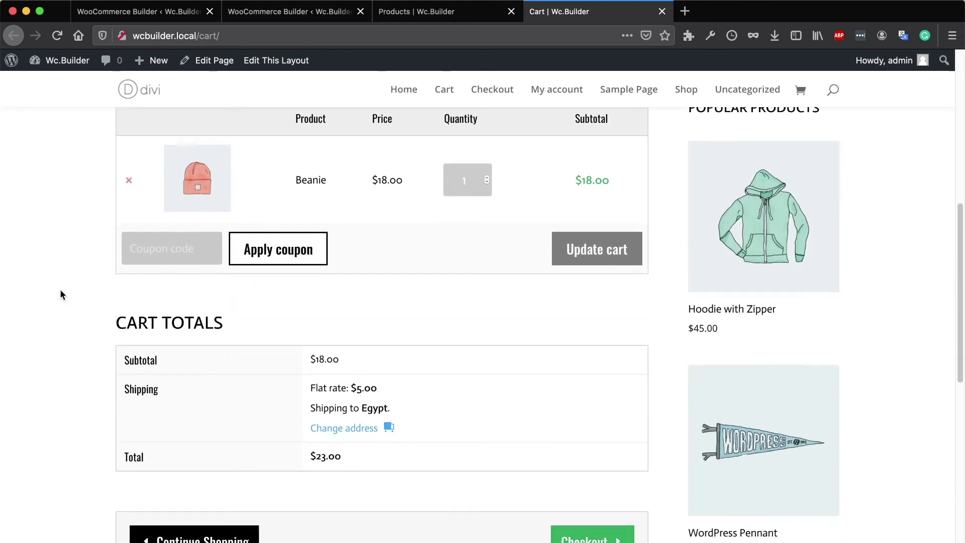
scroll(61, 295, down, 2)
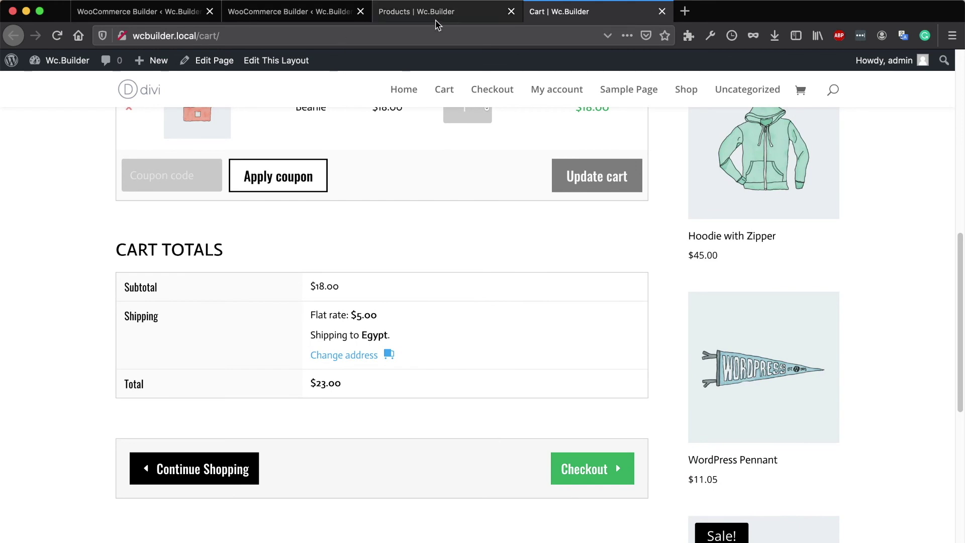
click(417, 11)
click(290, 12)
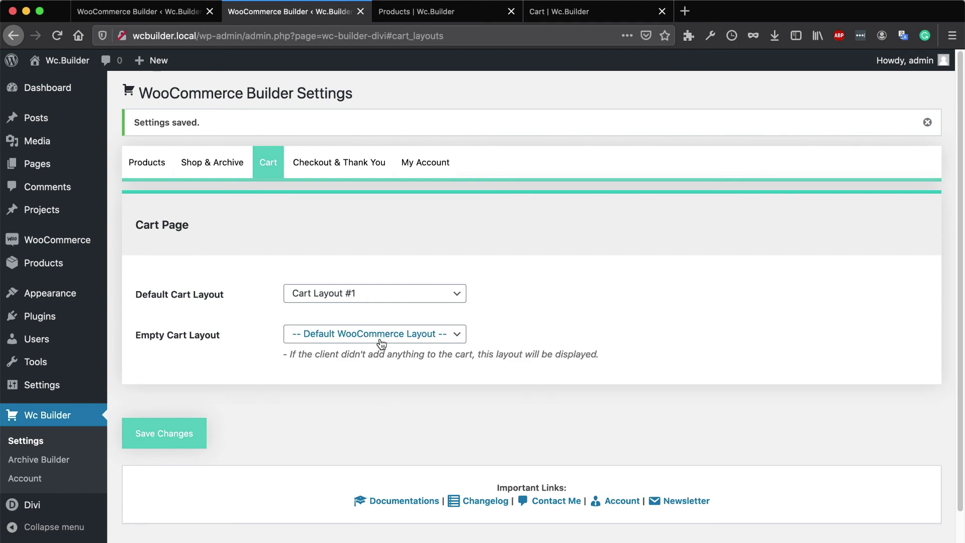
scroll(352, 341, down, 2)
mouse_move(100, 502)
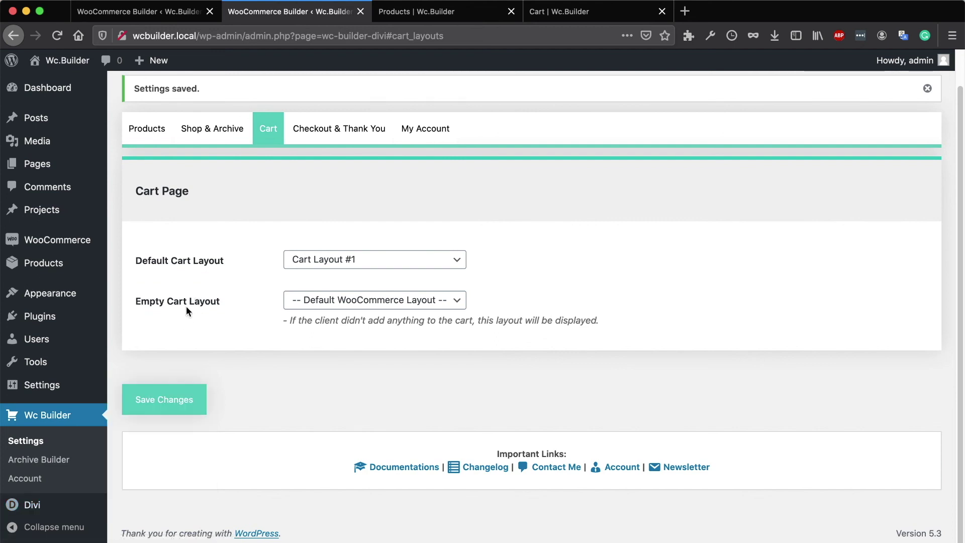
click(370, 304)
click(647, 392)
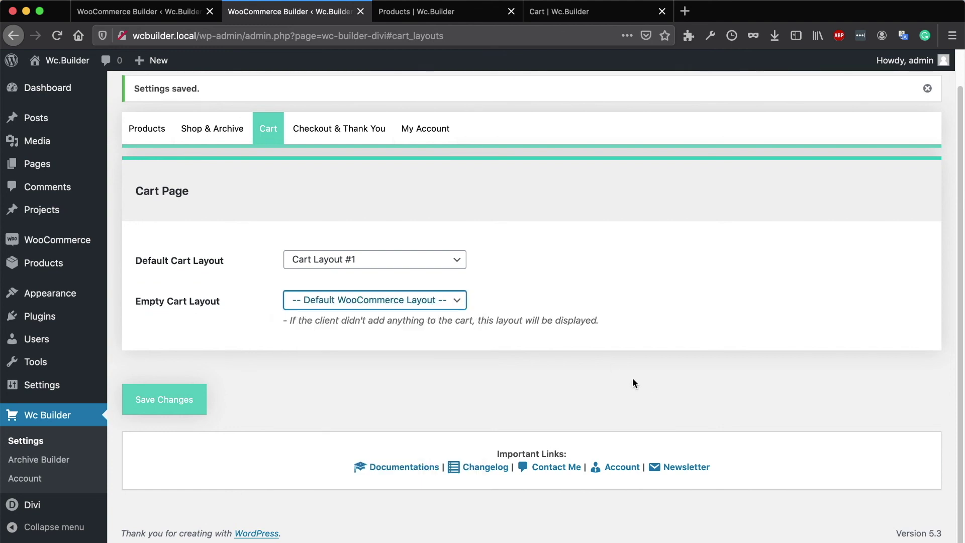
click(587, 15)
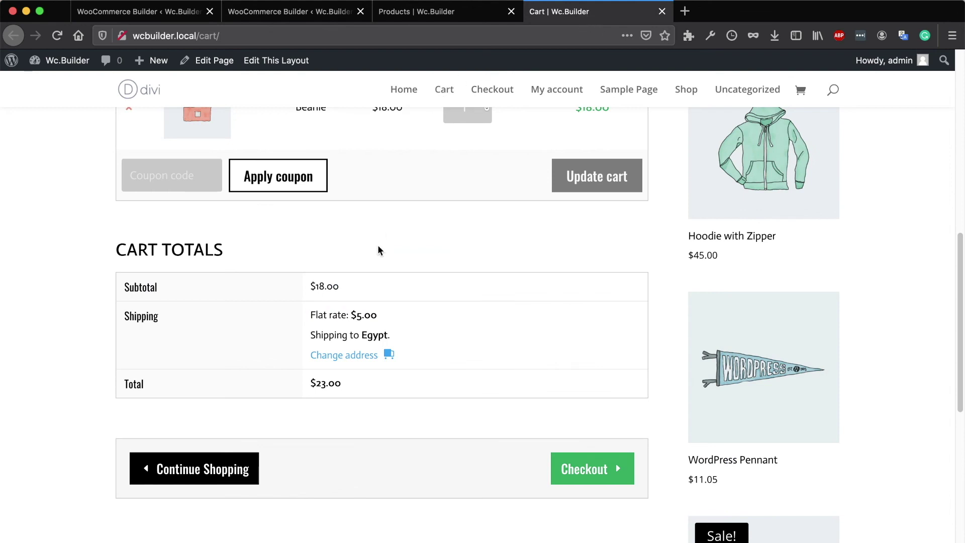
scroll(379, 243, up, 5)
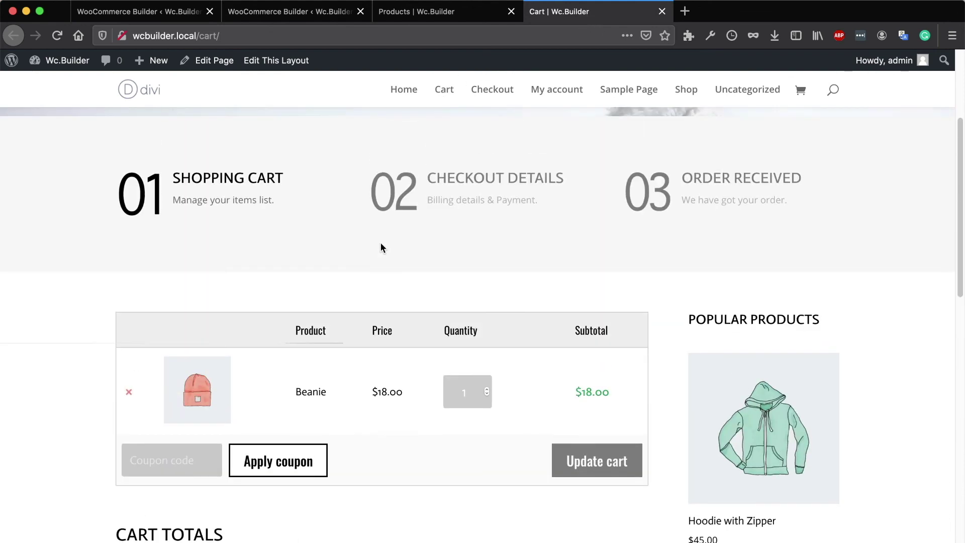
scroll(380, 242, down, 1)
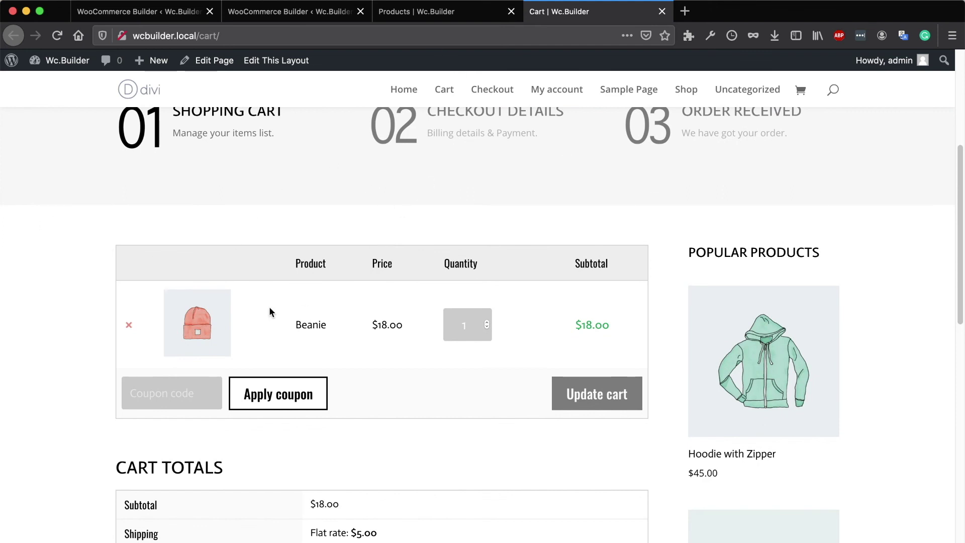
scroll(270, 307, up, 4)
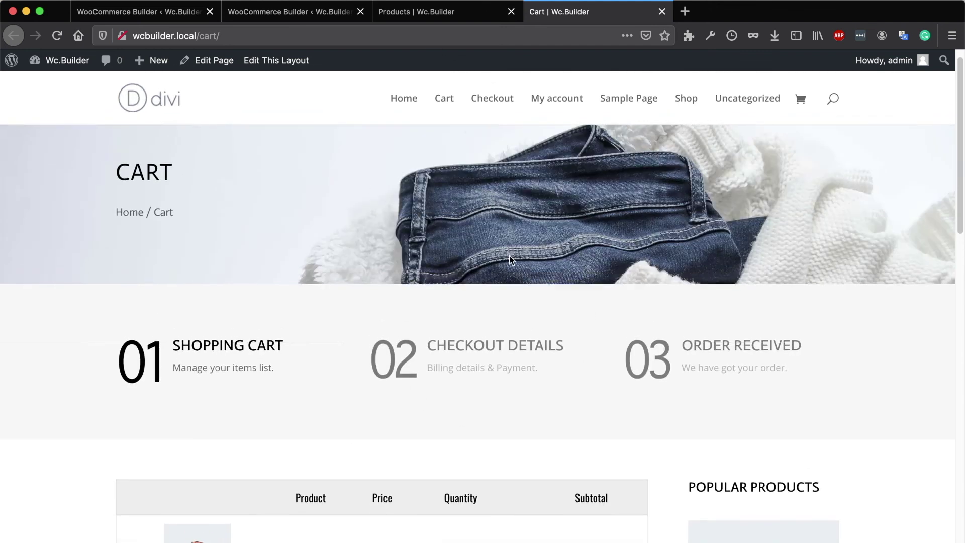
scroll(511, 260, down, 1)
scroll(509, 257, down, 2)
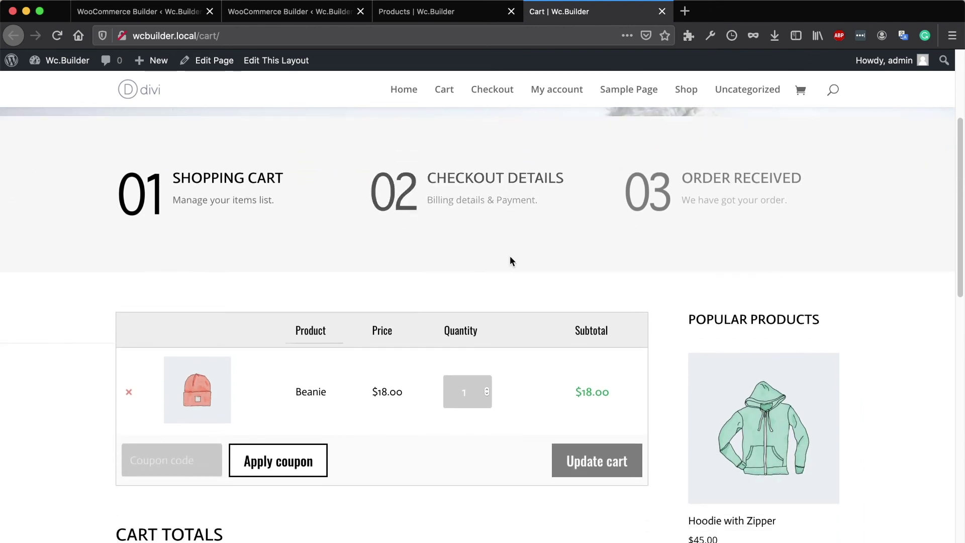